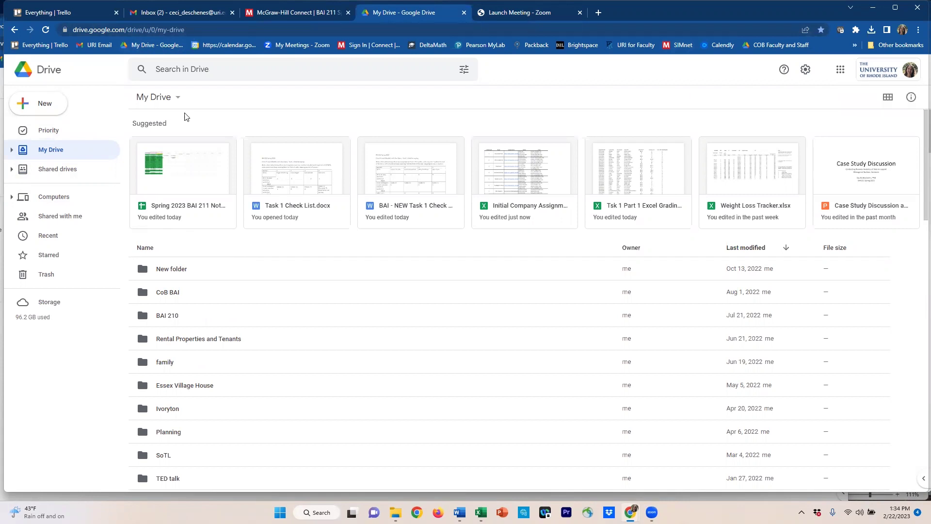
- Create a new shared drive named 'BAI211 S23 CompanyName'
right_click(51, 172)
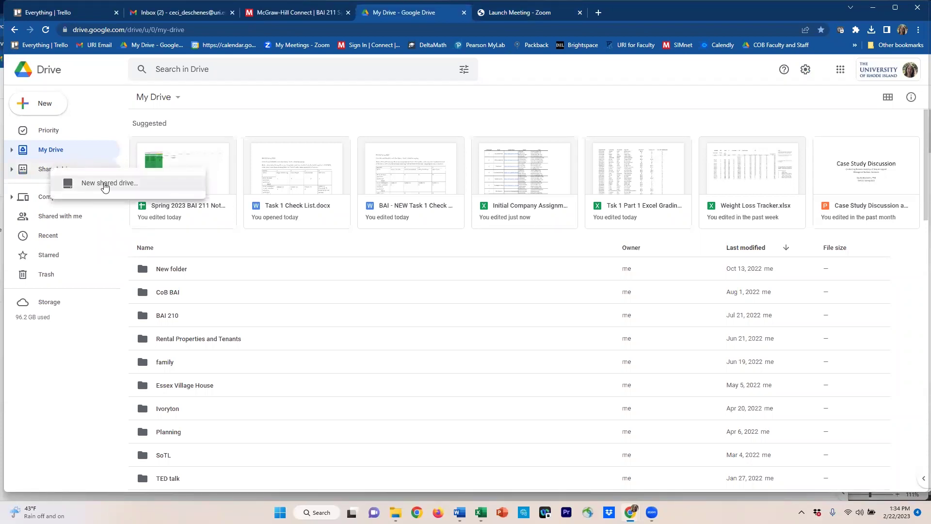
left_click(105, 183)
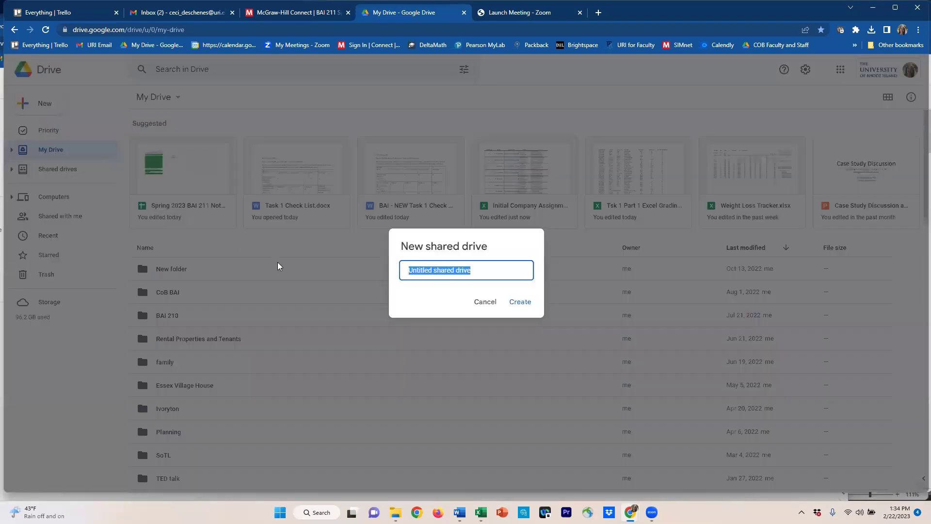
type("B")
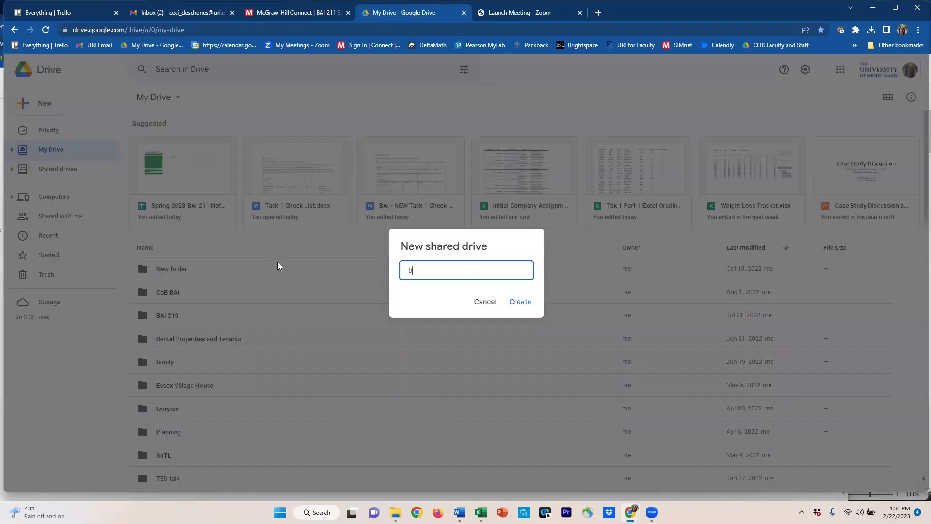
key("BackSpace")
type("BAI211 S23 com")
key("BackSpace")
key("BackSpace")
key("BackSpace")
type("CompanyName")
key("Return")
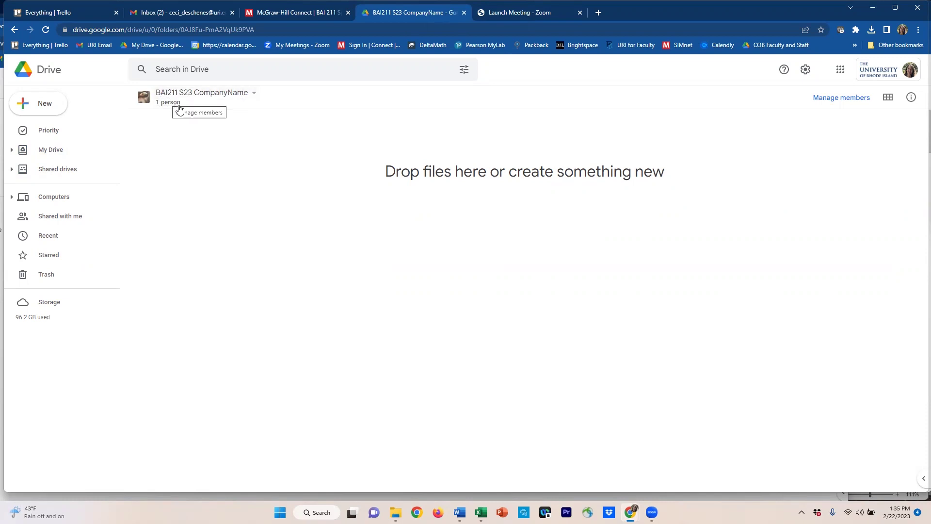
- Show the drive options menu for the BAI211 S23 CompanyName shared drive
left_click(209, 95)
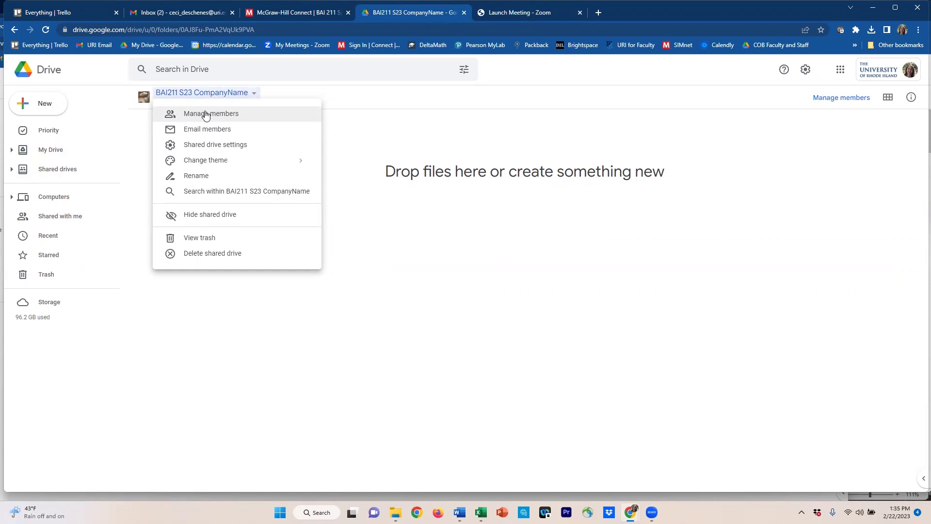
left_click(206, 114)
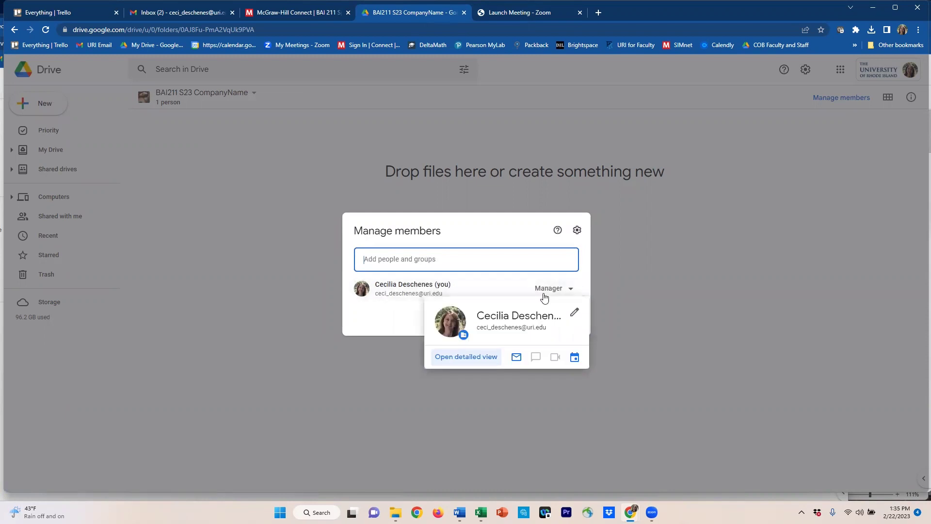
left_click(568, 291)
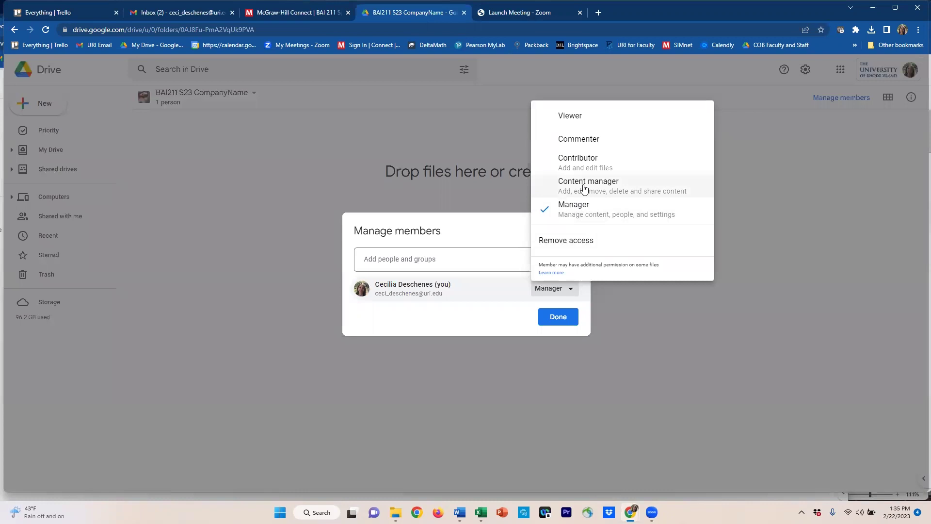
left_click(498, 237)
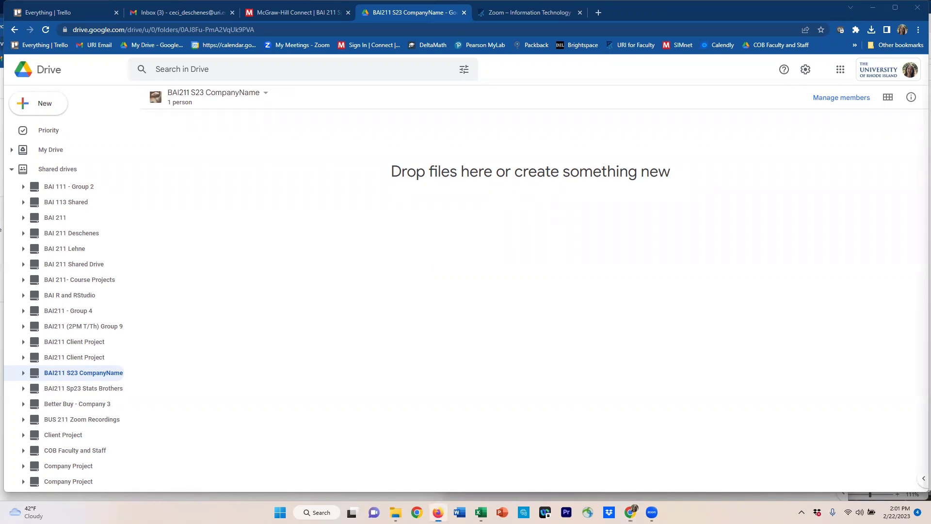
- Download Shared Drive Folder Structure.zip from the Brightspace Data & Templates module
scroll(274, 125, "up", 2)
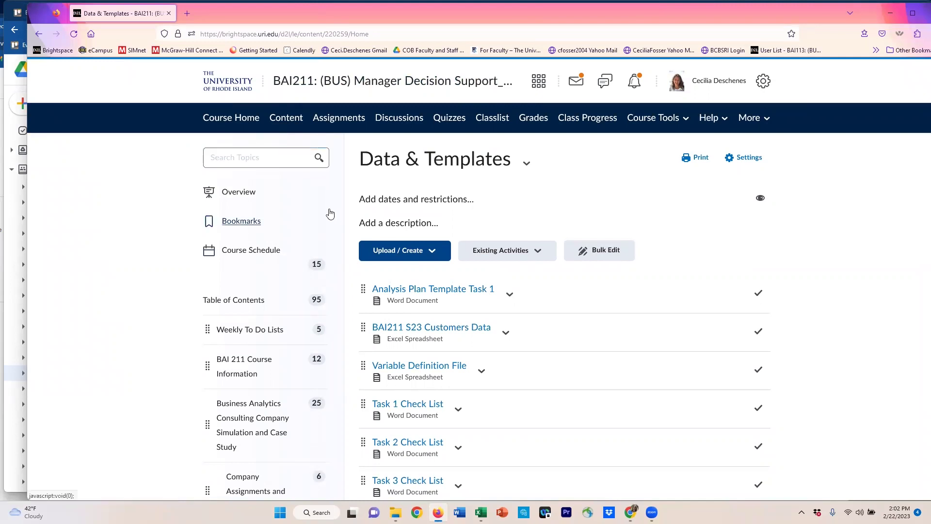
scroll(299, 241, "down", 2)
scroll(299, 241, "down", 1)
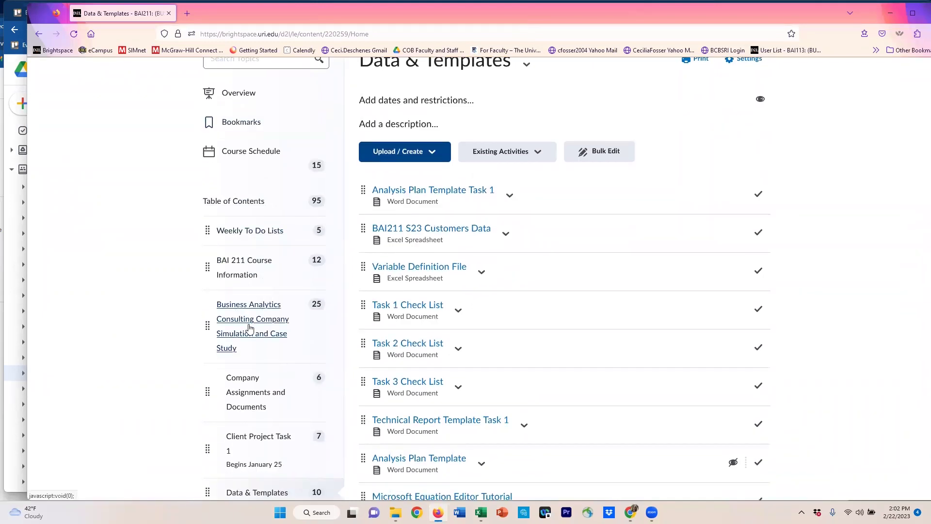
scroll(248, 335, "down", 4)
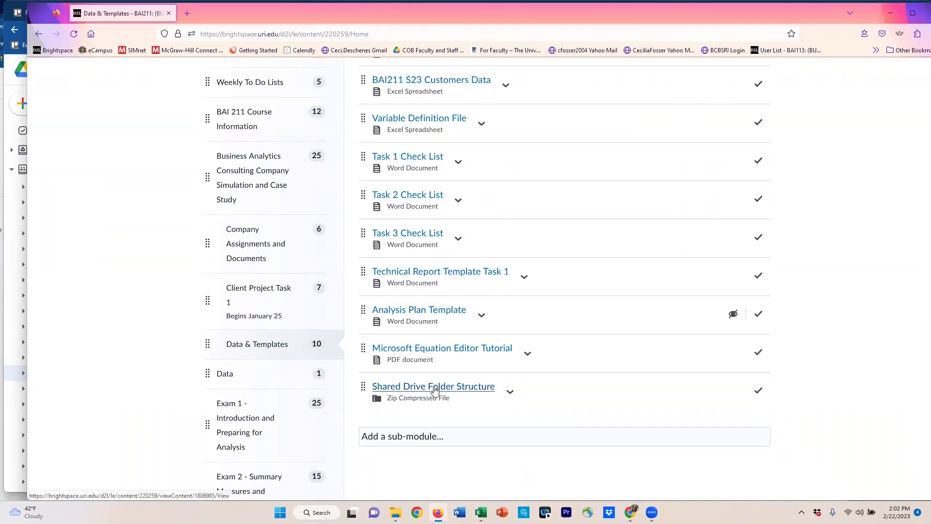
left_click(458, 391)
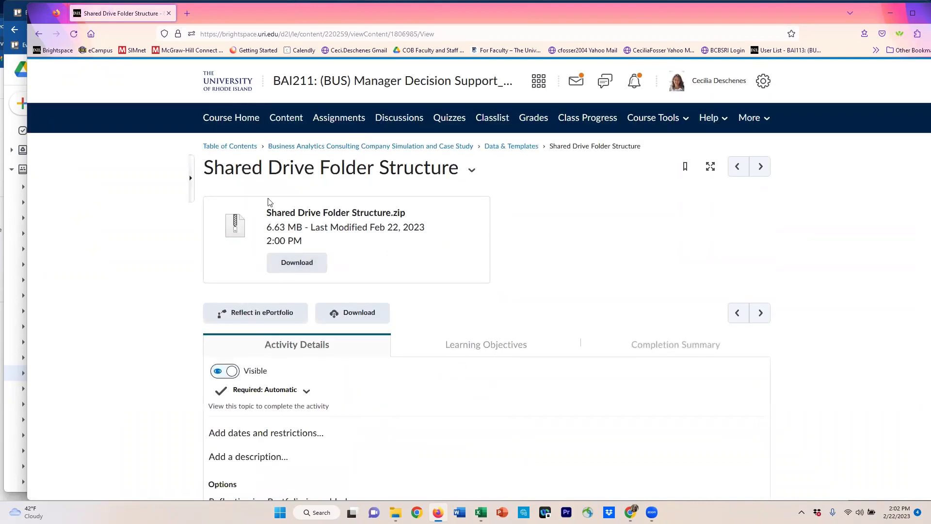
left_click(299, 261)
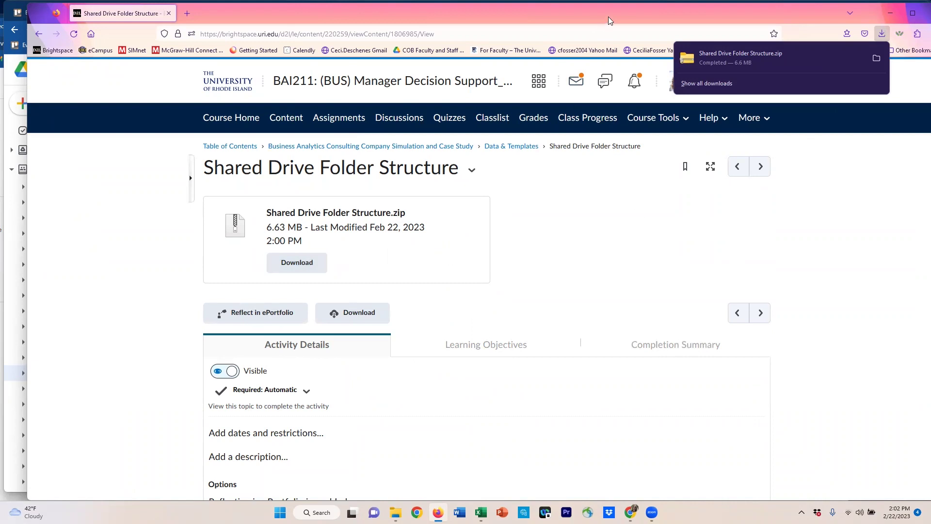
- Extract Shared Drive Folder Structure.zip into a same-named folder in Downloads
left_click(716, 52)
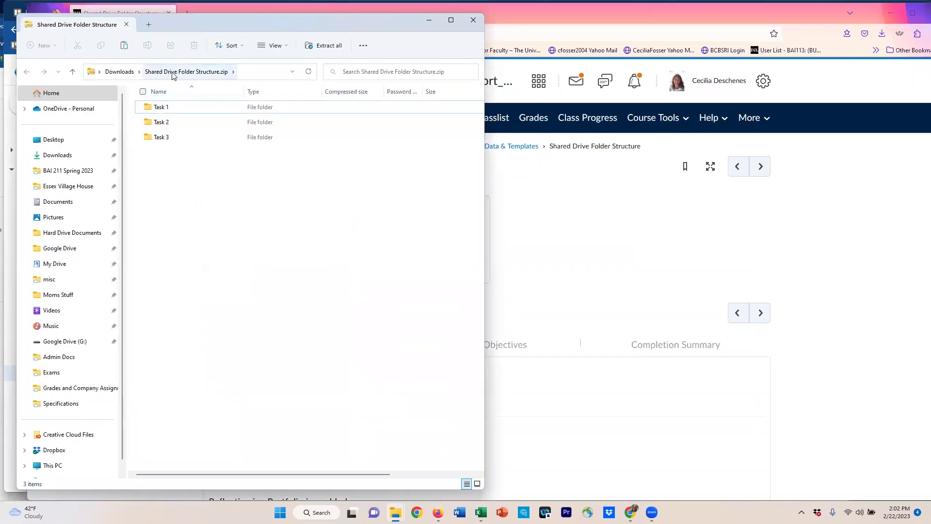
left_click(120, 72)
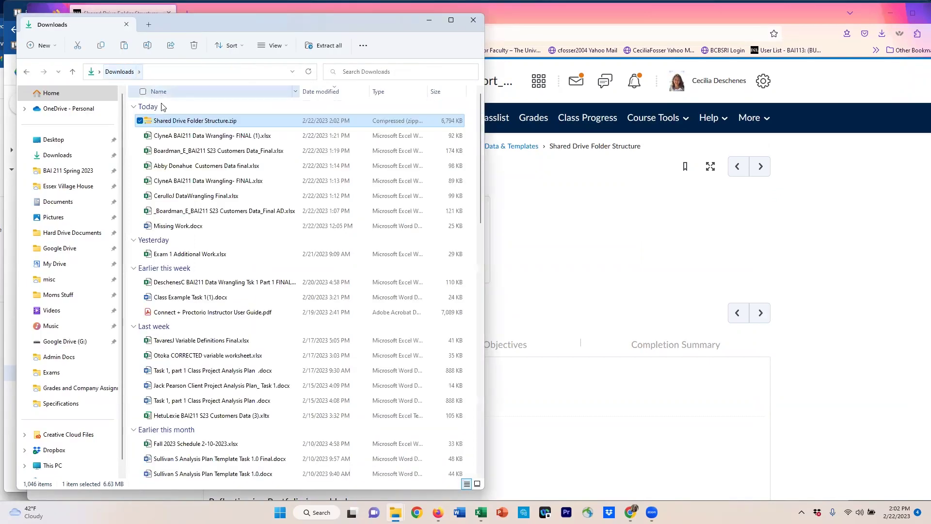
left_click(173, 121)
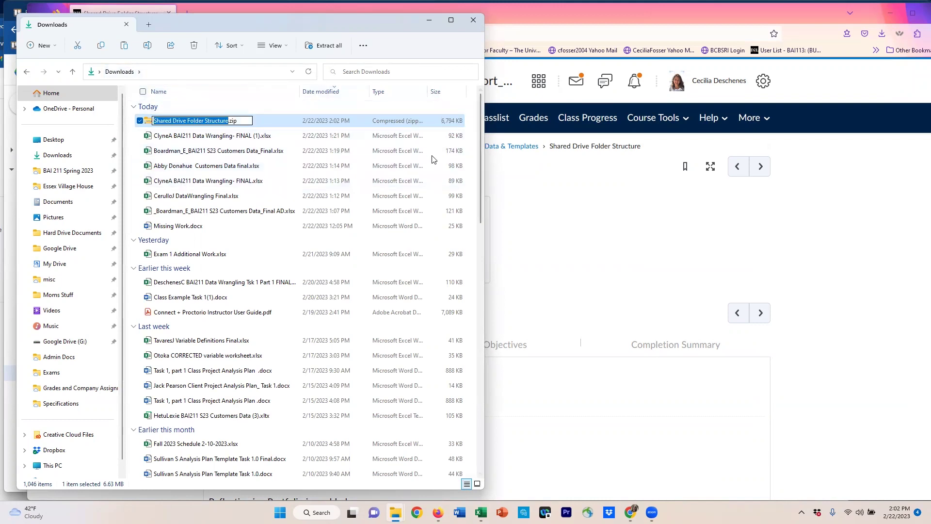
left_click_drag(483, 241, 588, 237)
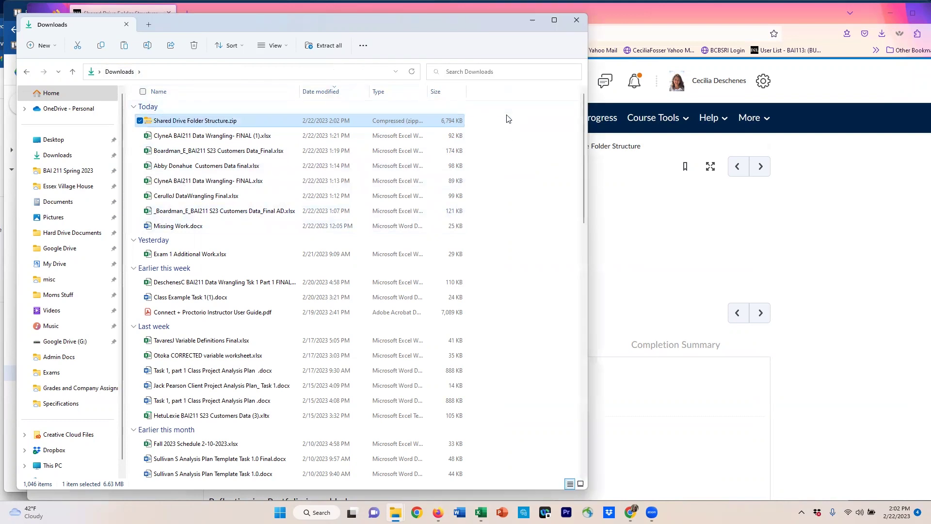
left_click(504, 117)
right_click(176, 123)
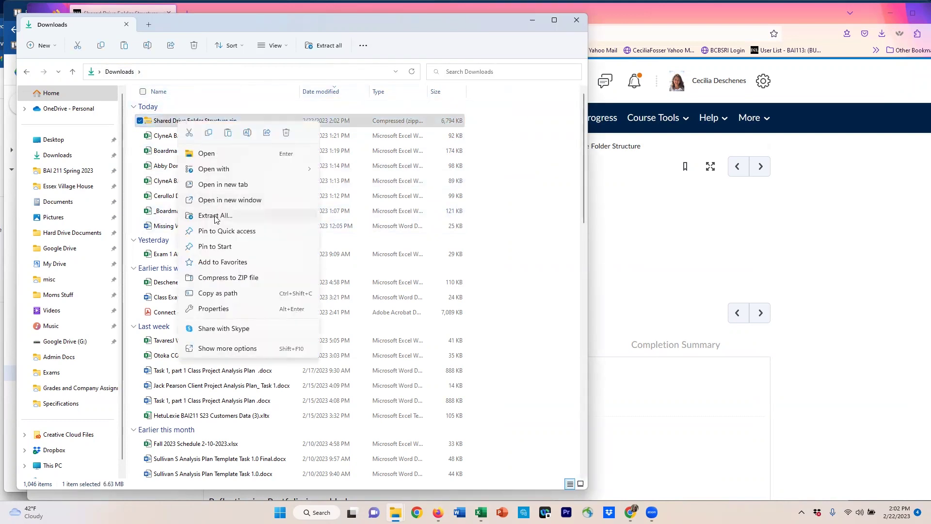
left_click(215, 216)
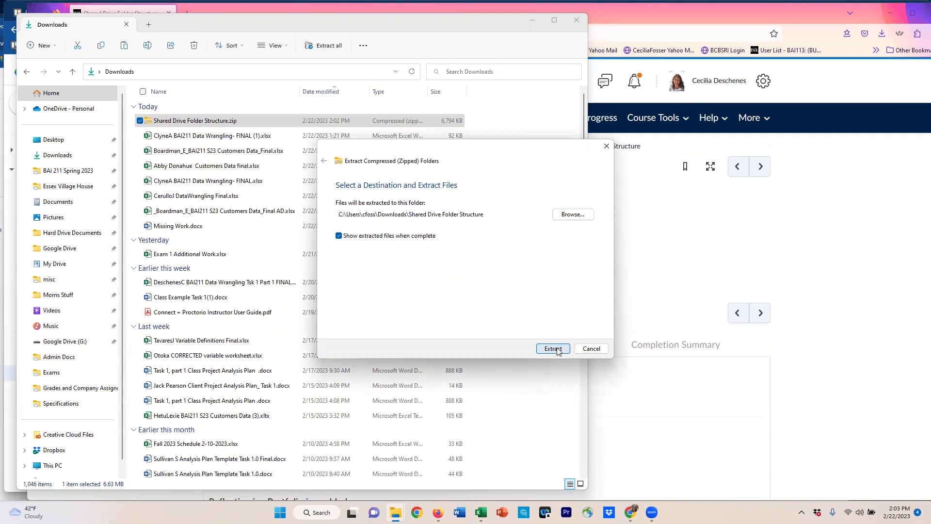
left_click(553, 349)
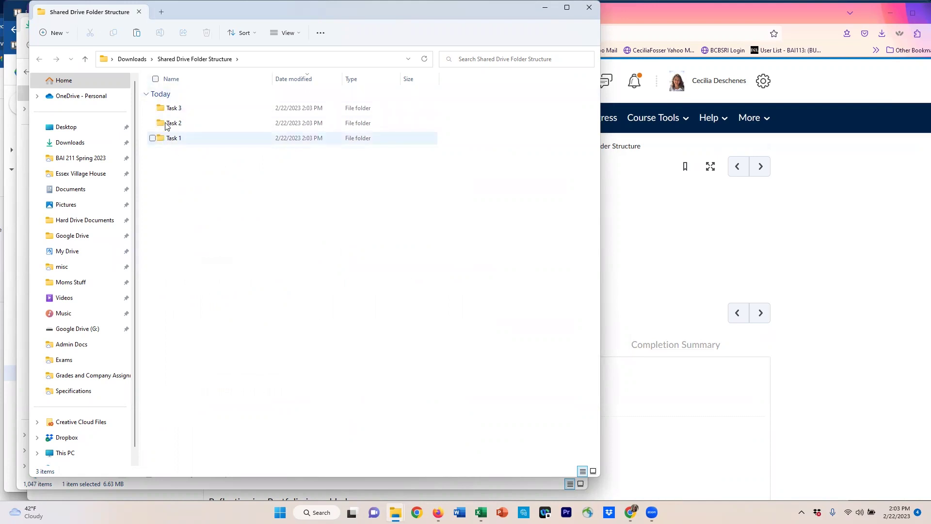
left_click(132, 59)
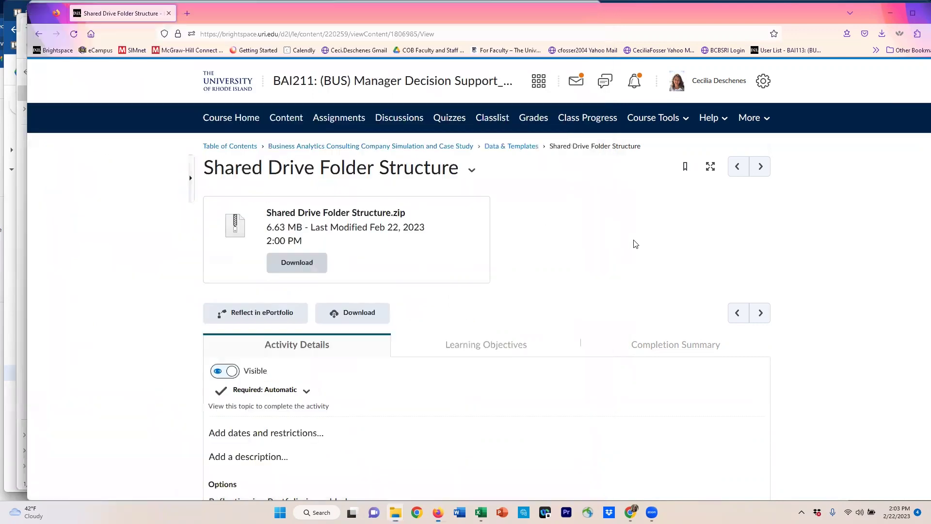
- Upload the Shared Drive Folder Structure folder from Downloads into BAI211 S23 CompanyName
left_click(633, 242)
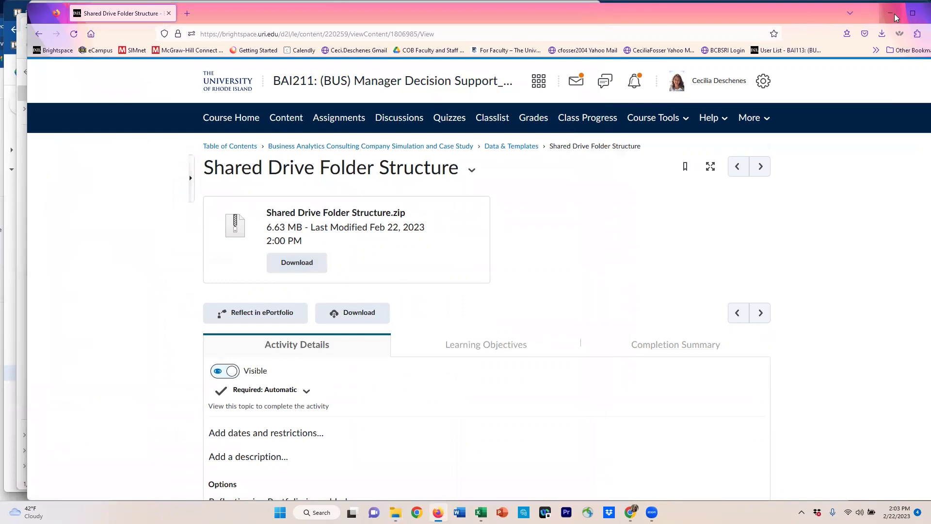
left_click(891, 13)
left_click(708, 148)
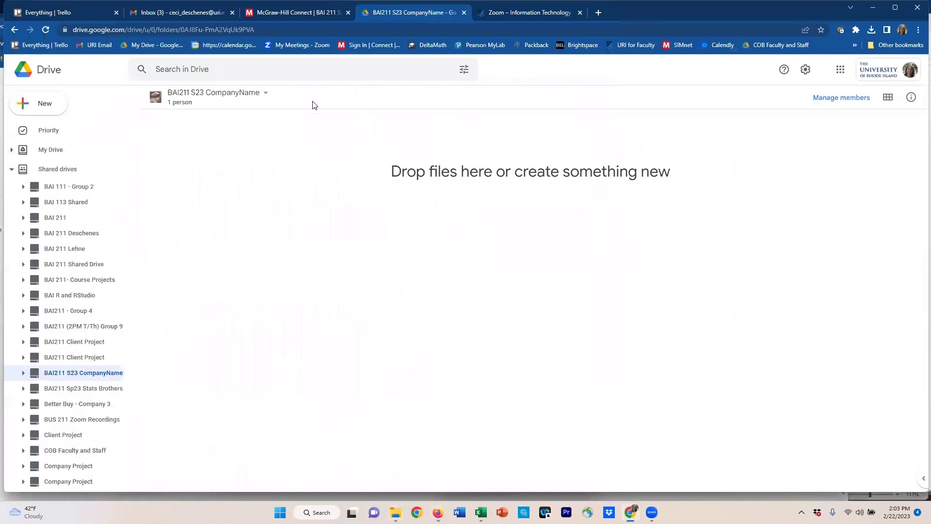
left_click(38, 106)
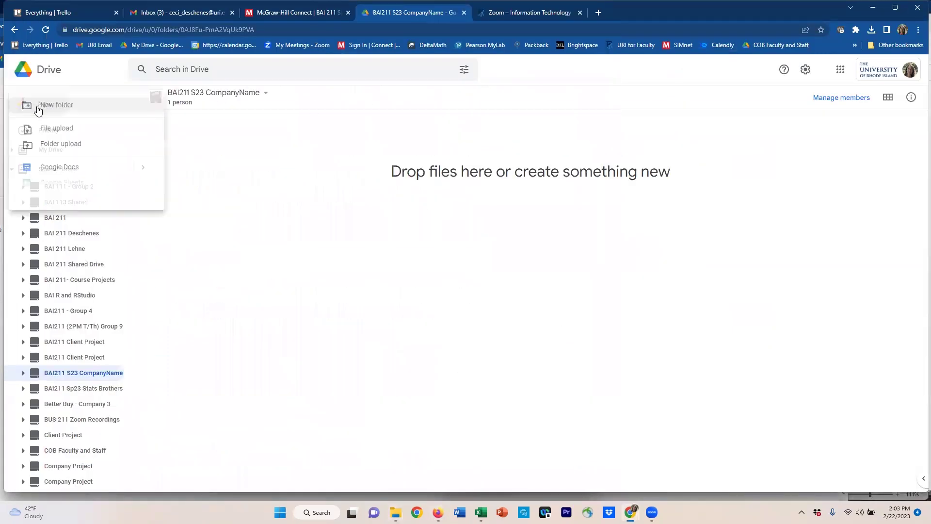
left_click(54, 145)
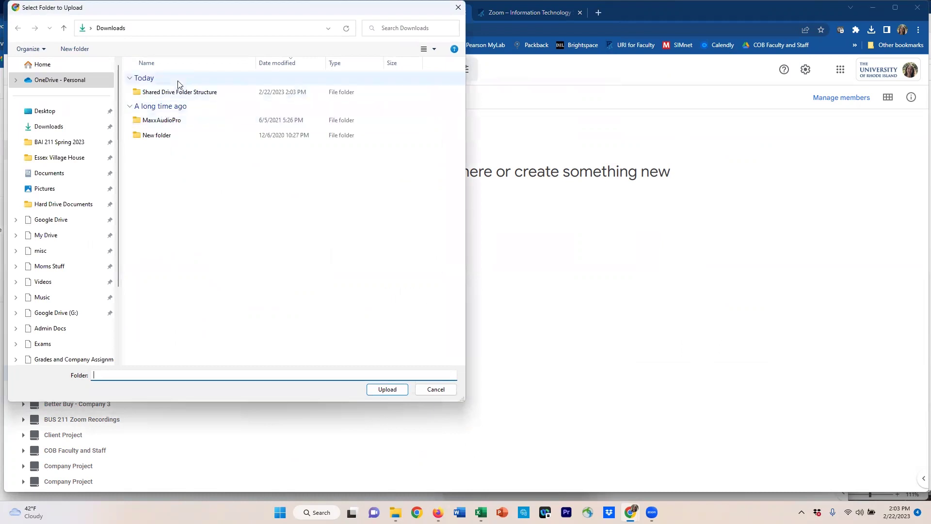
left_click(53, 127)
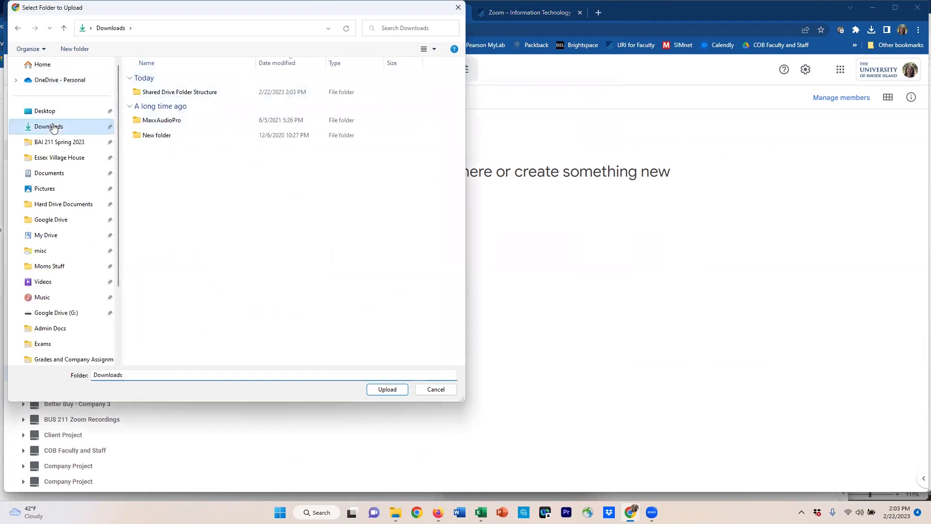
left_click(170, 95)
double_click(170, 93)
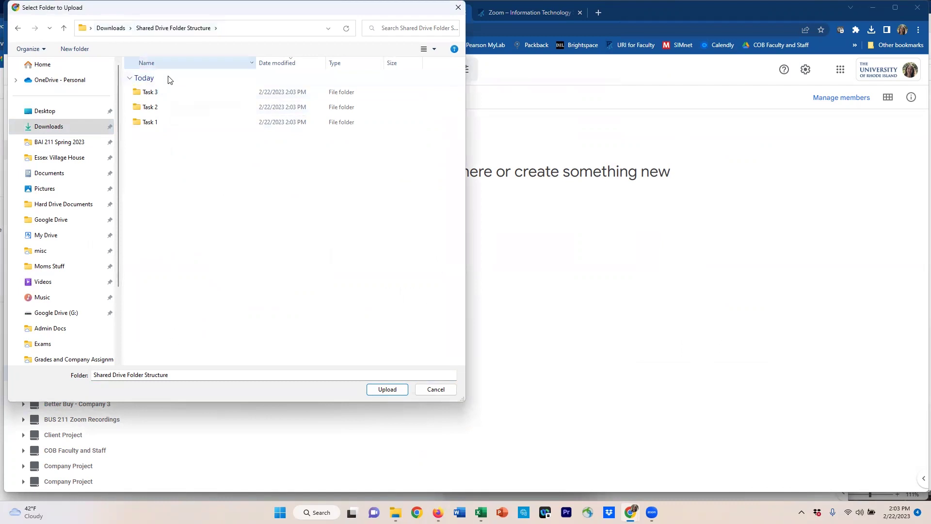
left_click(110, 28)
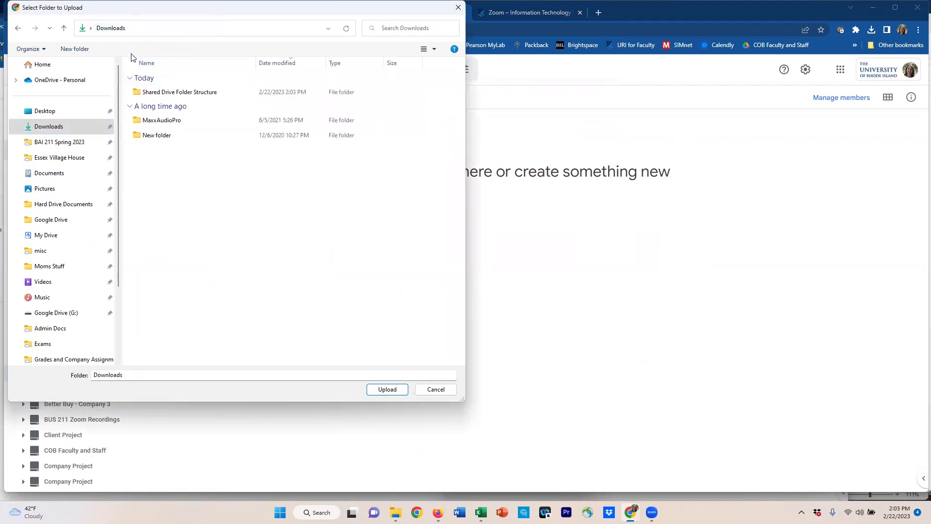
left_click(171, 94)
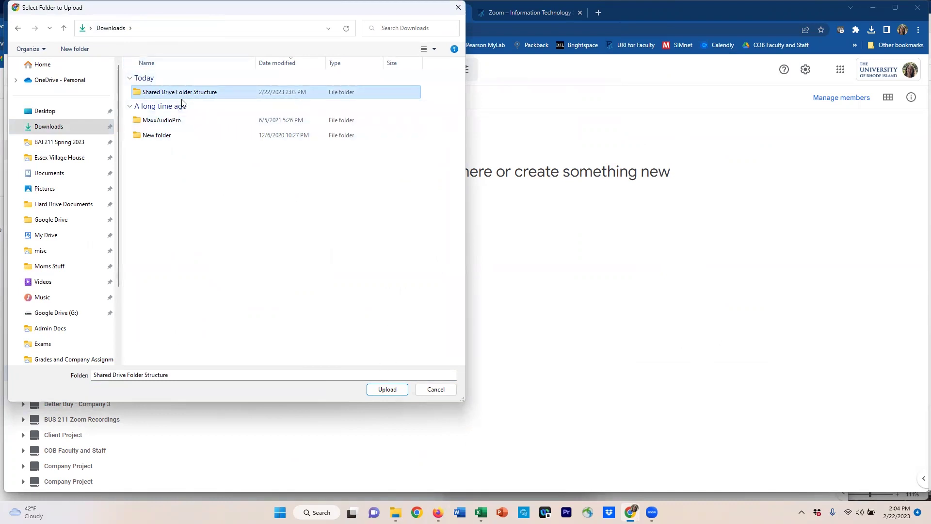
left_click(387, 391)
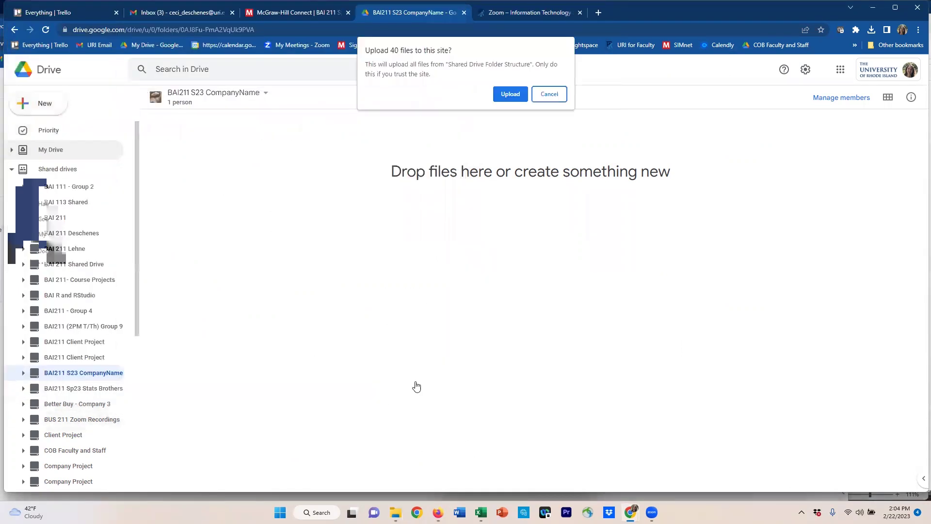
left_click(500, 94)
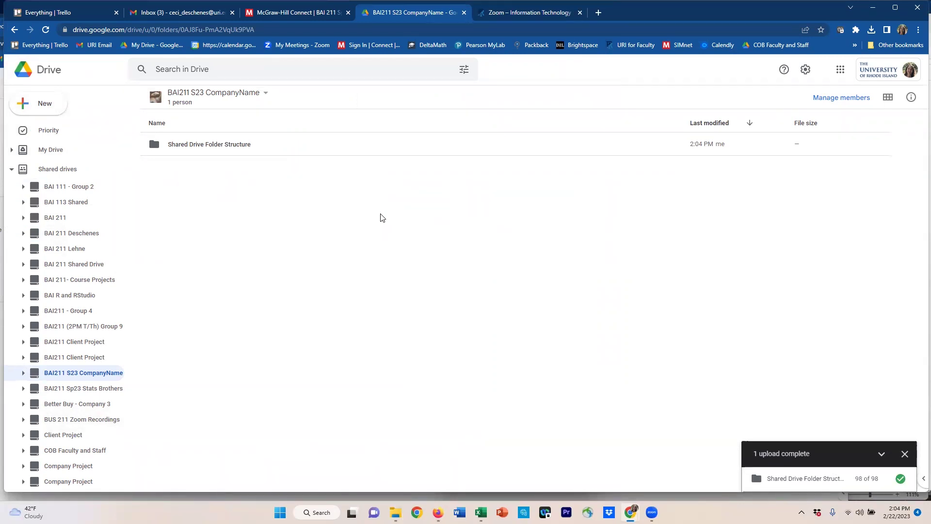
- Open Shared Drive Folder Structure and look inside Task 1 and its Part 1 folder
left_click(193, 149)
double_click(192, 149)
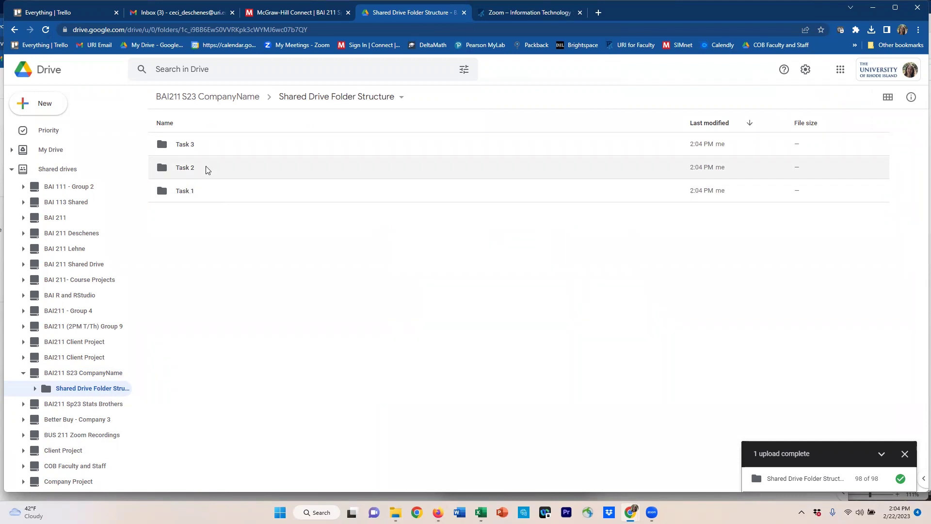
double_click(183, 193)
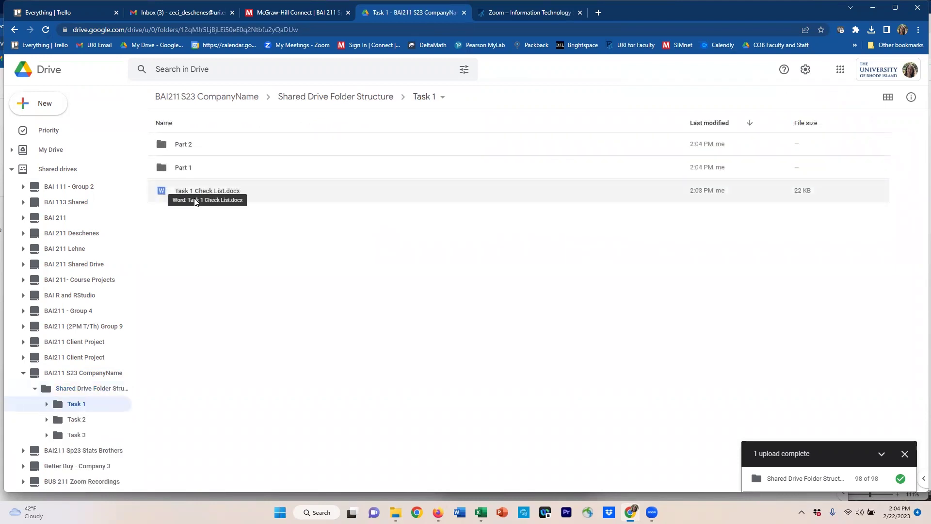
double_click(185, 169)
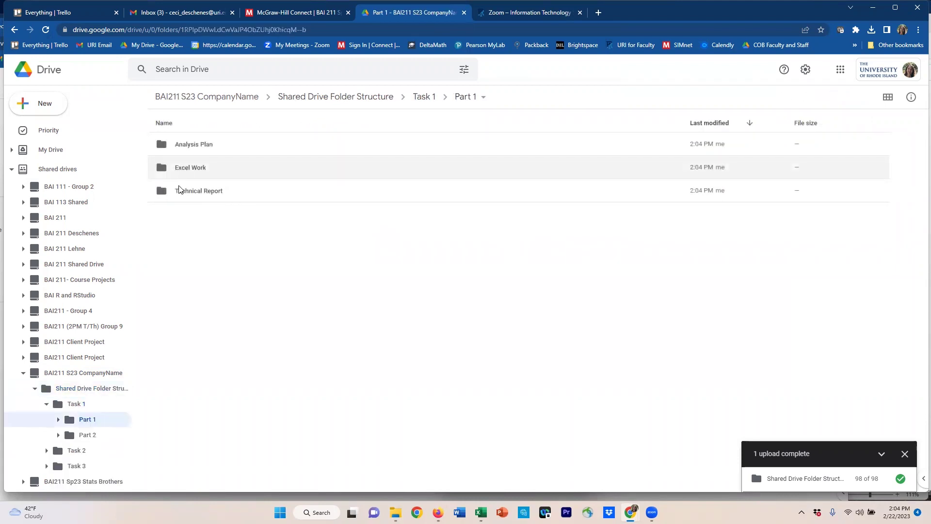
left_click(426, 102)
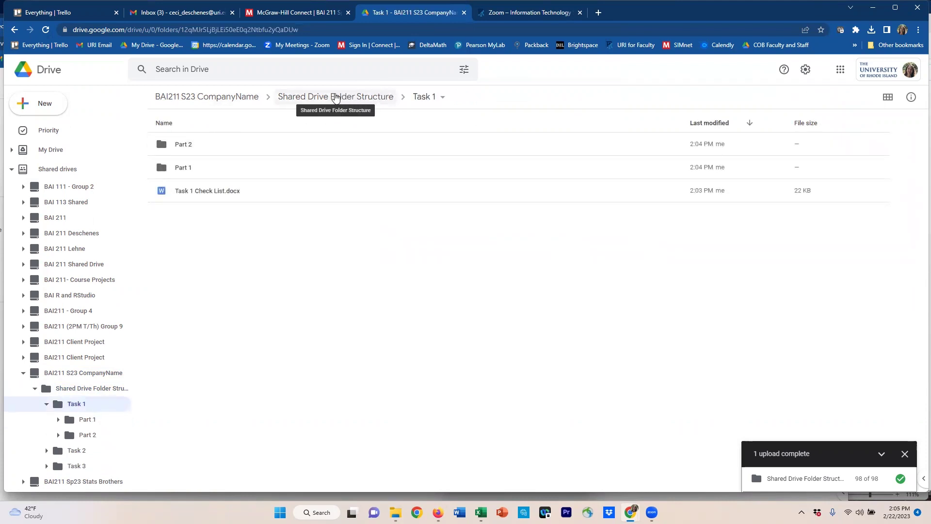
left_click(346, 100)
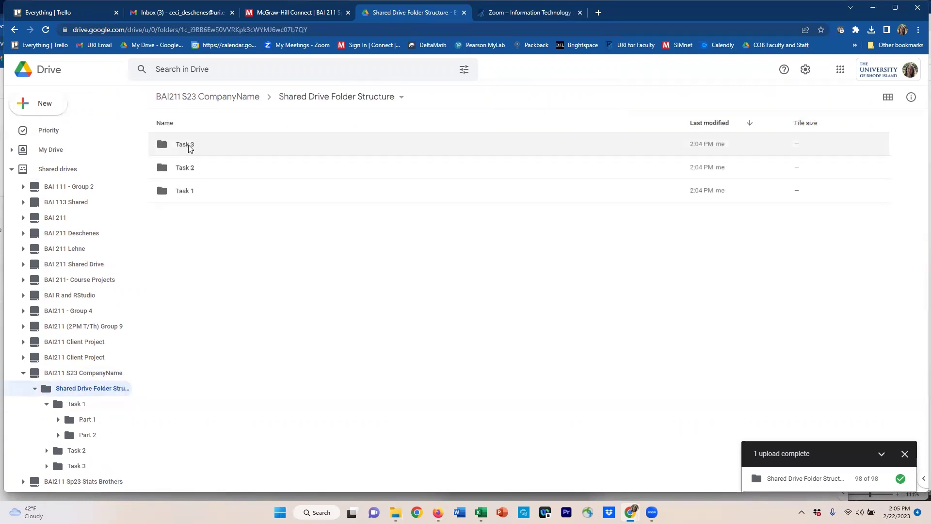
- Browse Task 3's Analysis Plan and Original Work folders, then return to Shared Drive Folder Structure
double_click(188, 148)
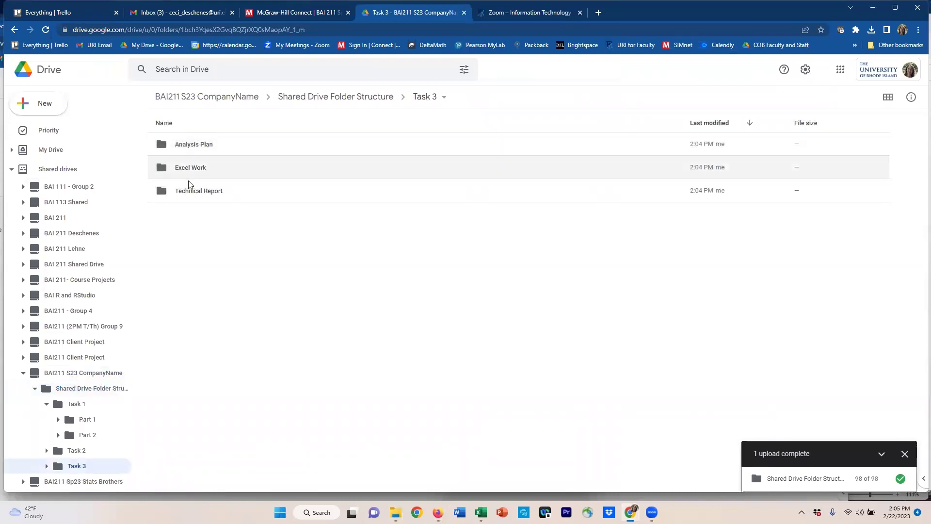
left_click(196, 146)
double_click(197, 146)
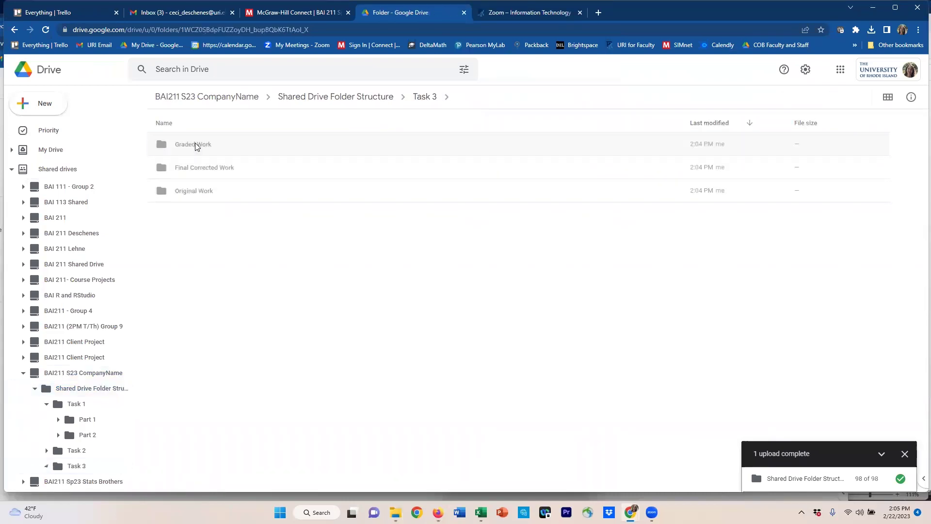
left_click(196, 198)
double_click(196, 192)
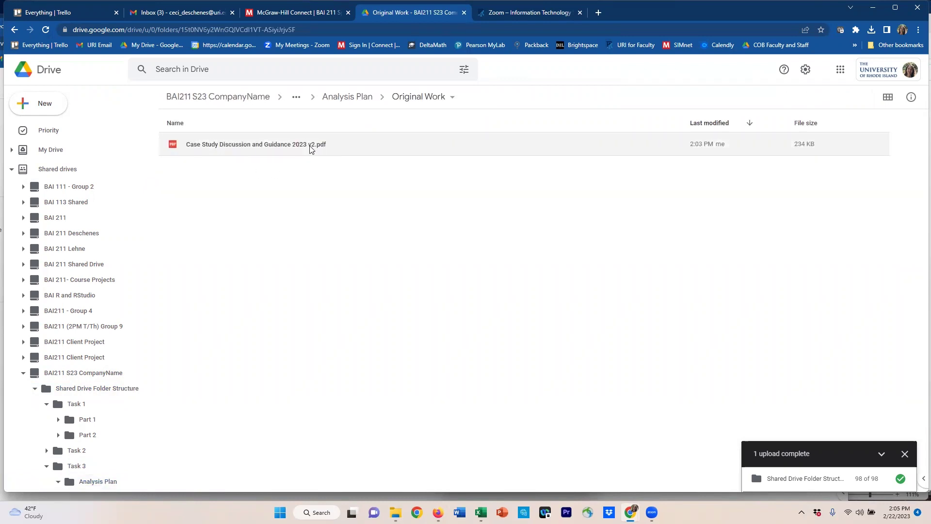
left_click(337, 99)
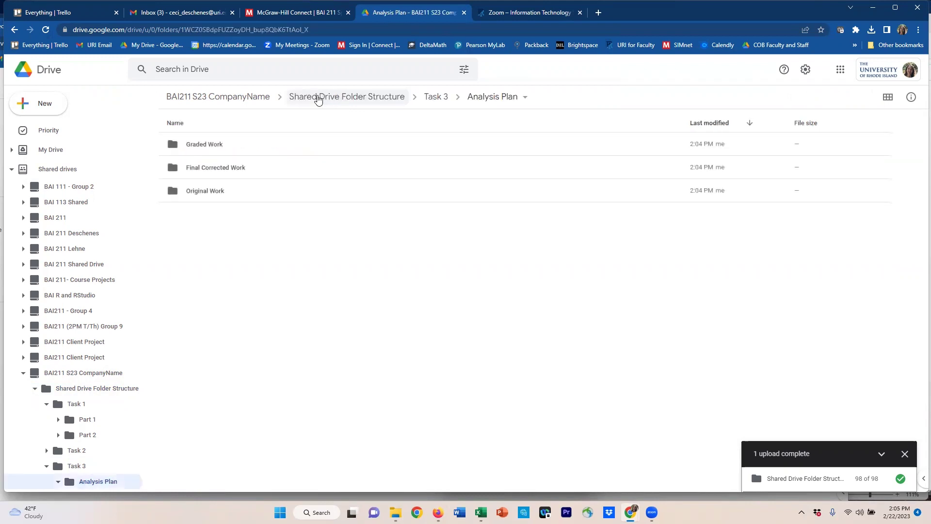
left_click(345, 100)
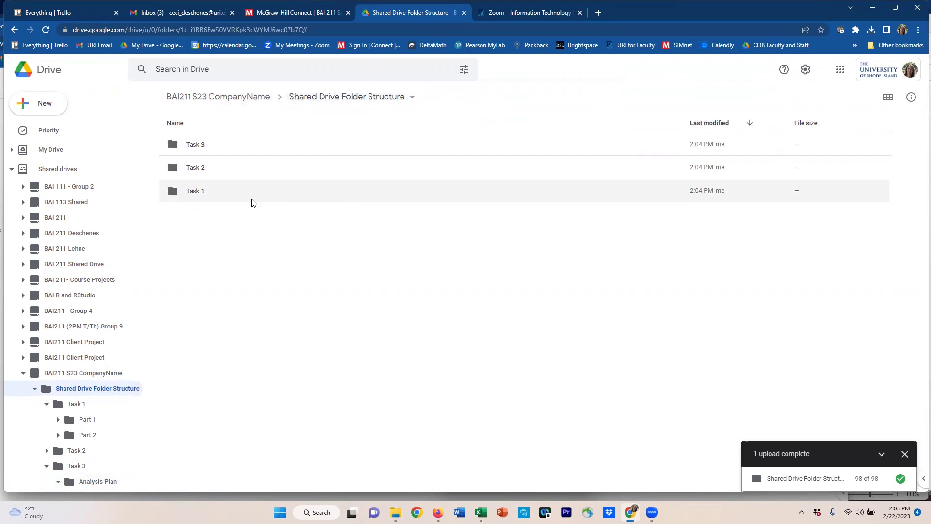
- Move the Task 1 folder up to the top level of BAI211 S23 CompanyName
right_click(193, 195)
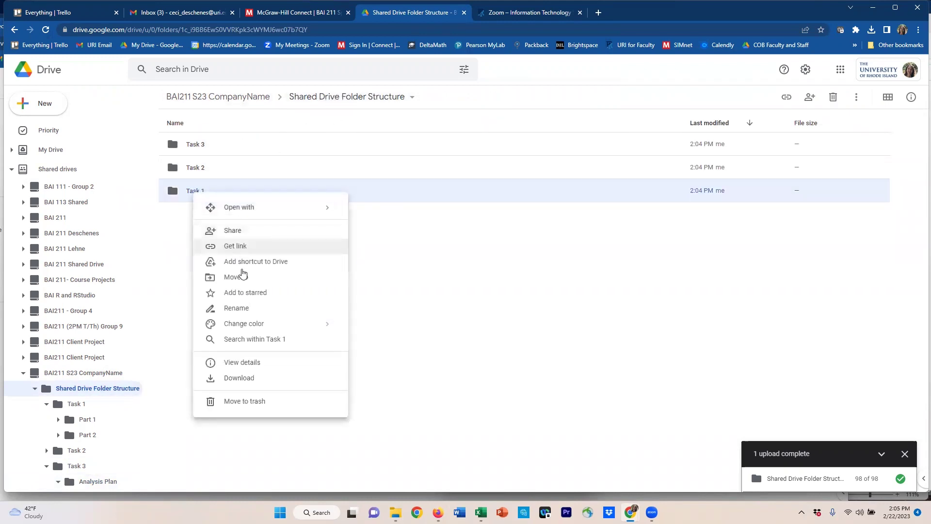
left_click(238, 279)
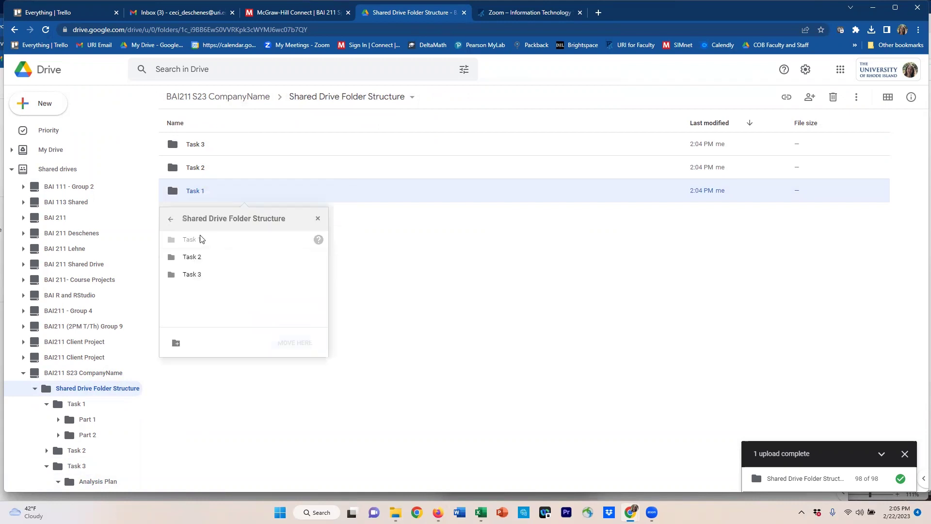
left_click(169, 222)
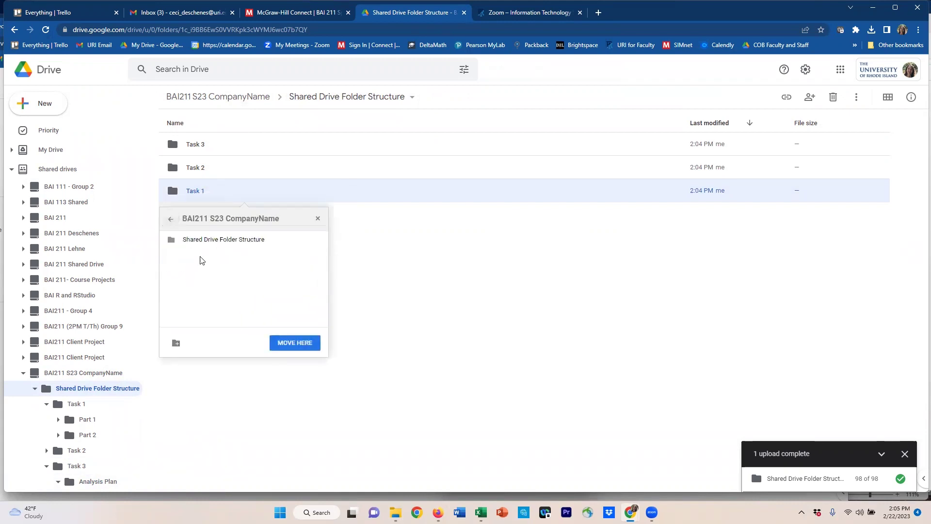
left_click(294, 343)
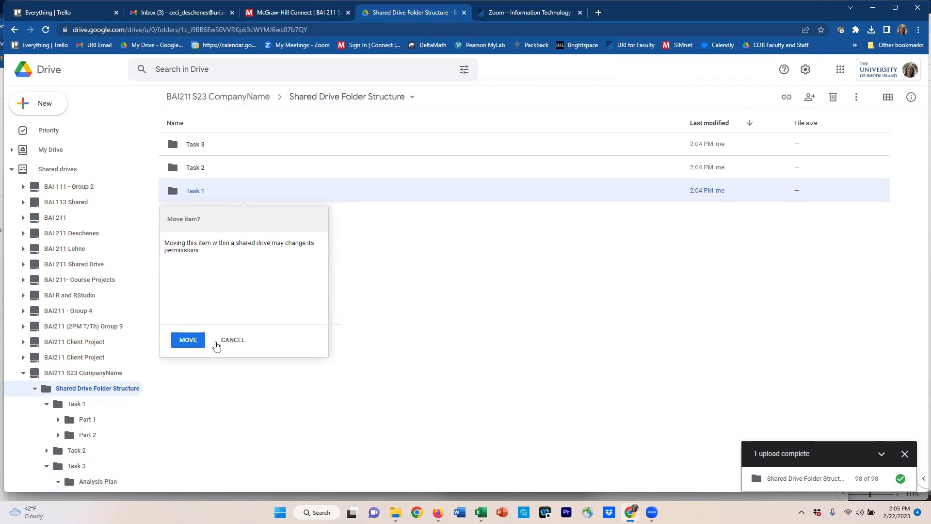
left_click(193, 339)
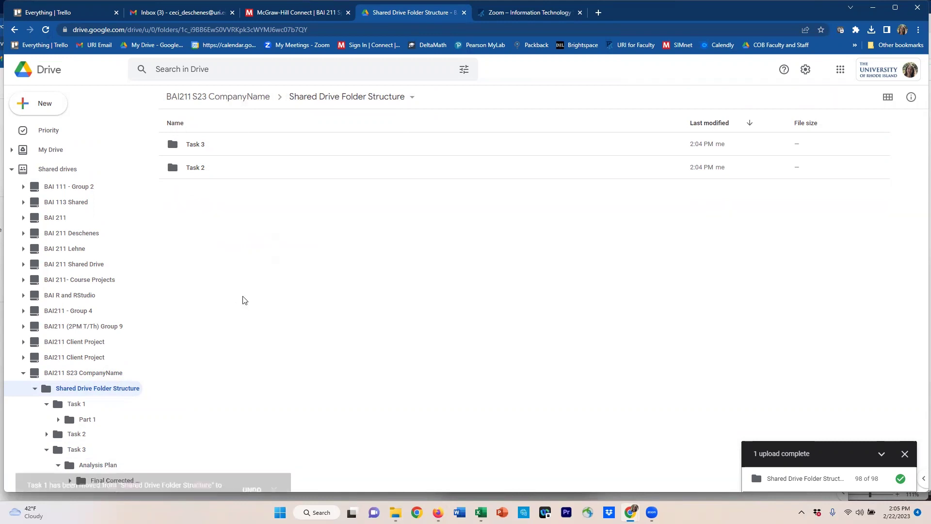
- Move the Task 2 folder into BAI211 S23 CompanyName as well
left_click(194, 174)
right_click(193, 167)
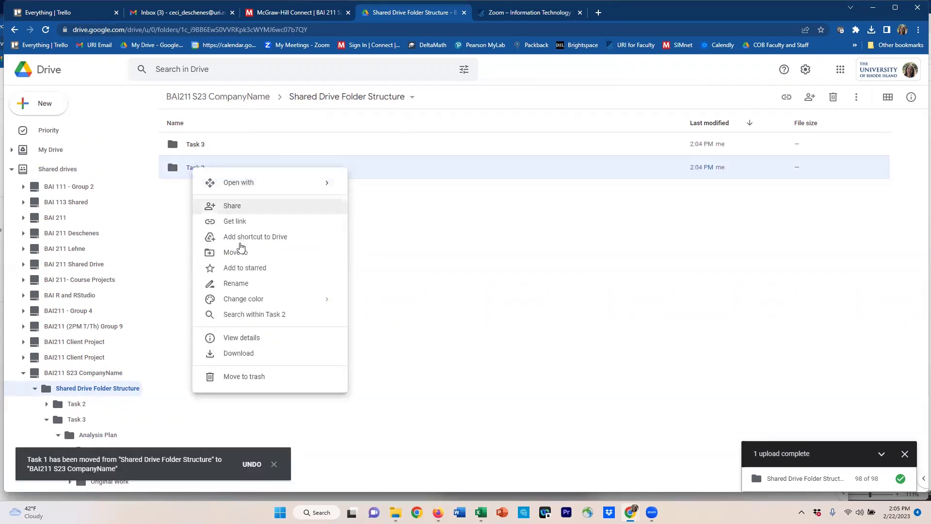
left_click(237, 252)
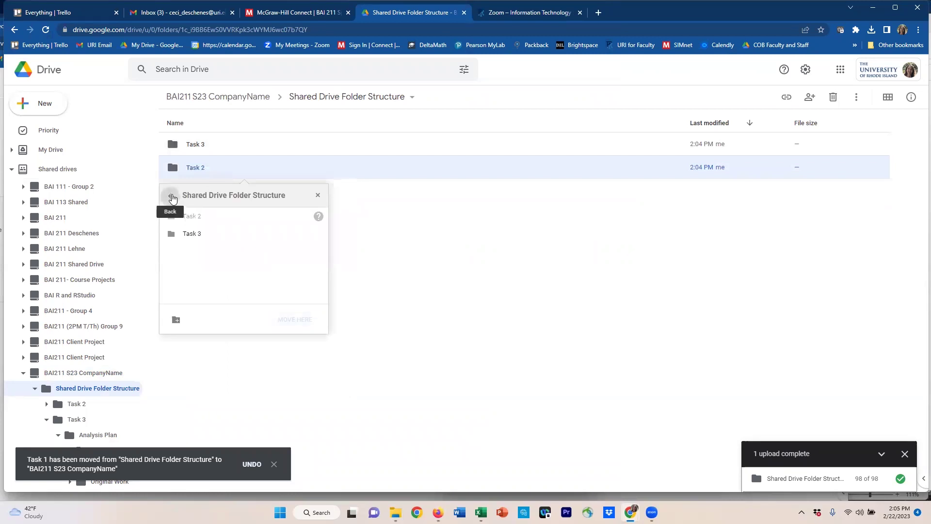
left_click(171, 197)
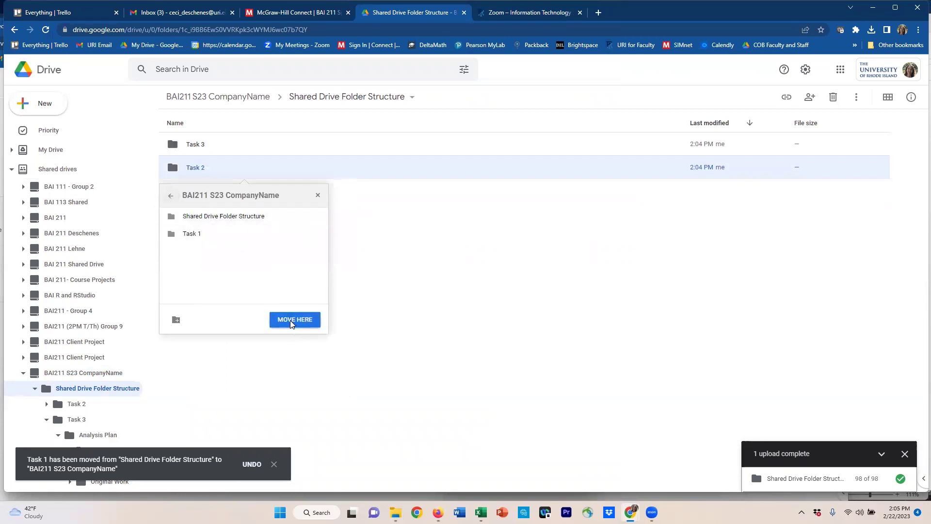
left_click(292, 324)
left_click(187, 318)
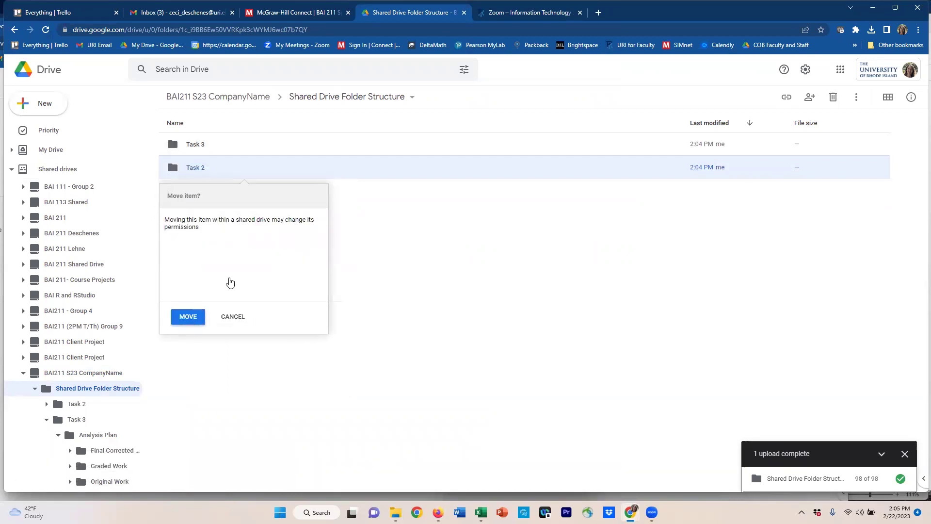
- Move the Task 3 folder into BAI211 S23 CompanyName too
left_click(198, 153)
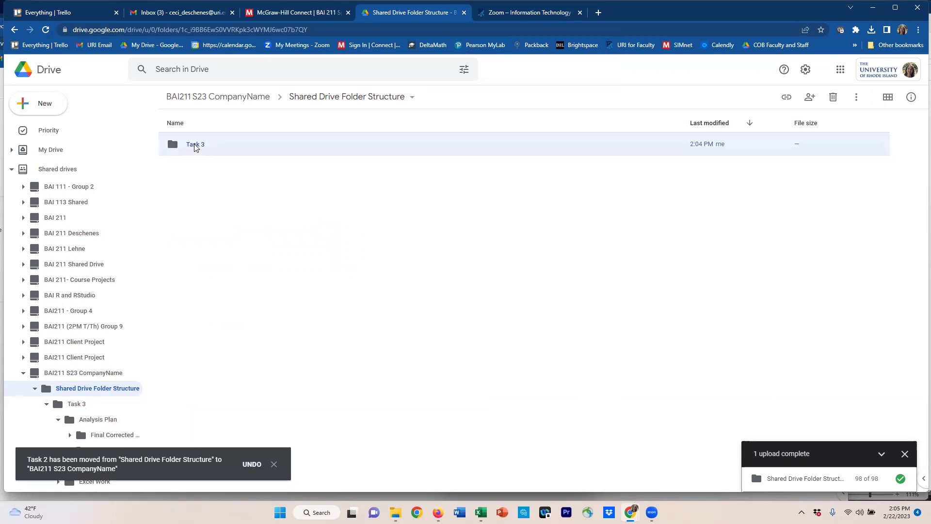
right_click(195, 148)
left_click(231, 234)
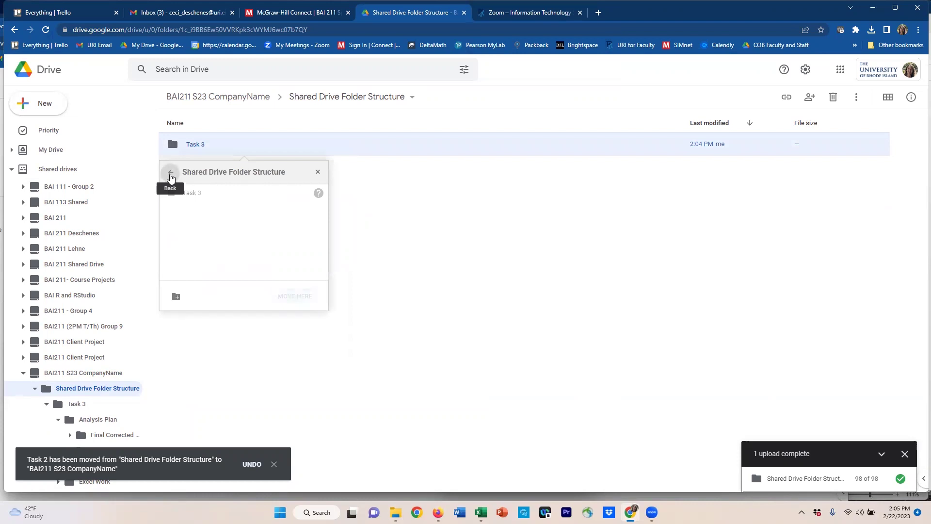
left_click(171, 176)
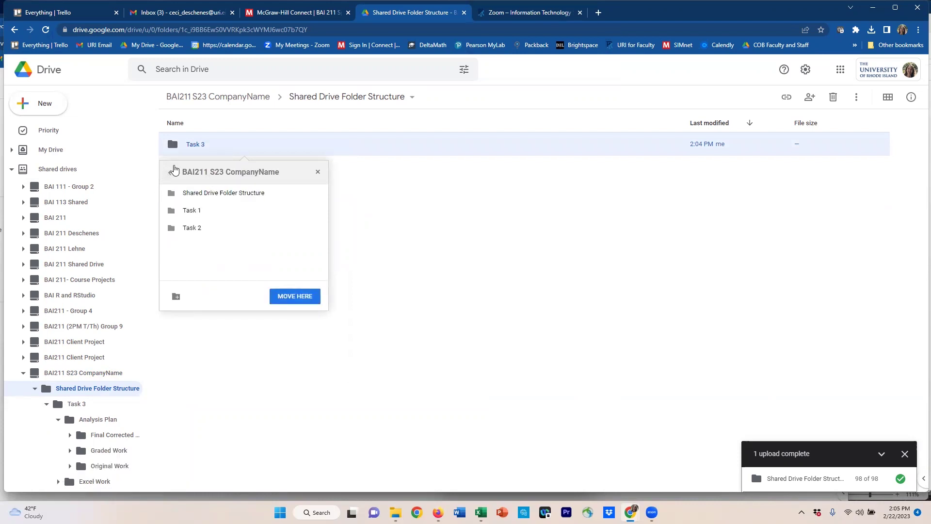
scroll(141, 353, "down", 1)
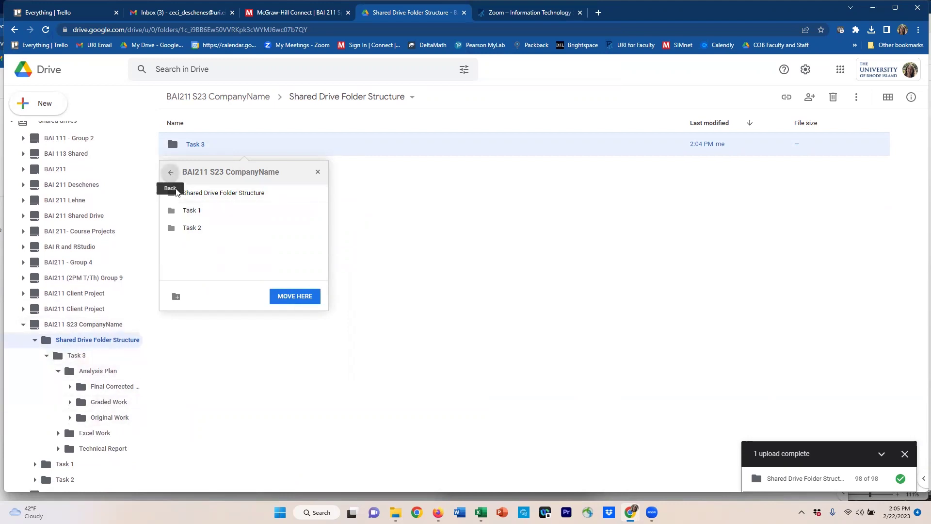
left_click(293, 298)
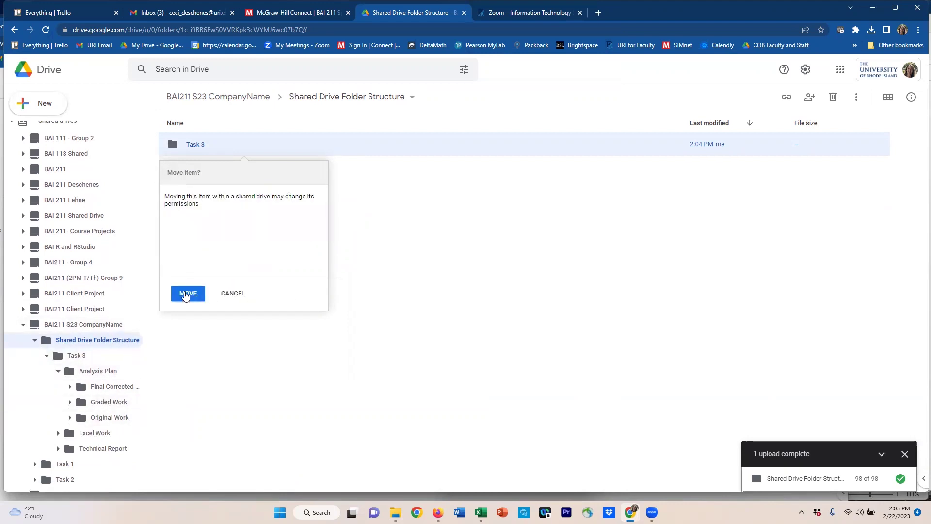
left_click(188, 294)
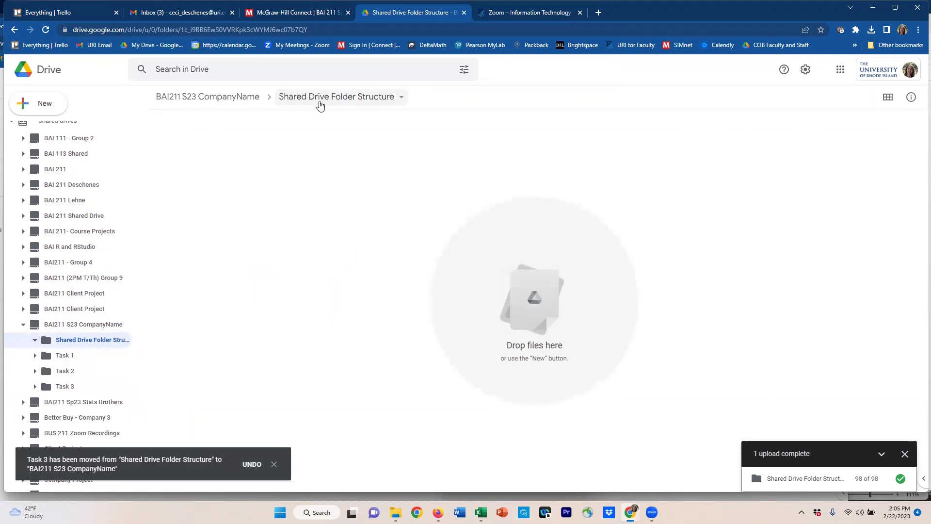
- Trash the emptied Shared Drive Folder Structure folder from the shared drive's top level
left_click(235, 97)
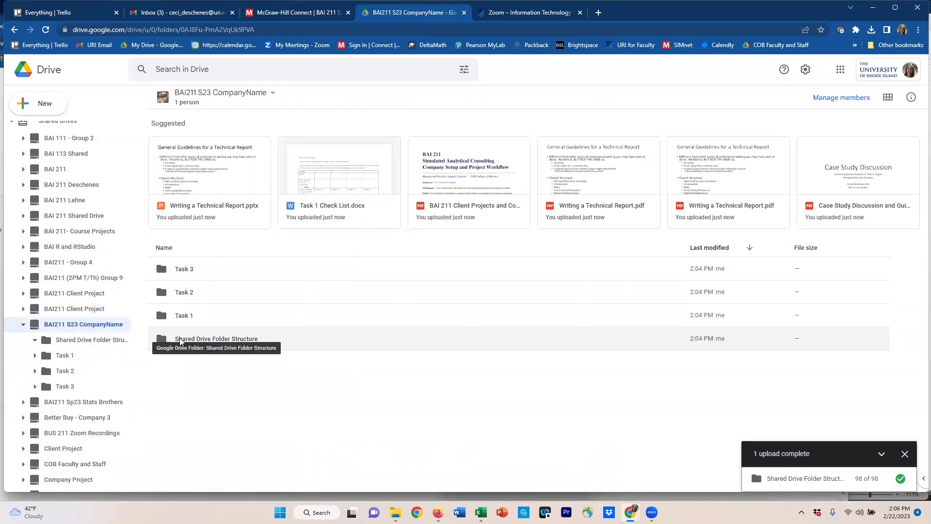
right_click(205, 341)
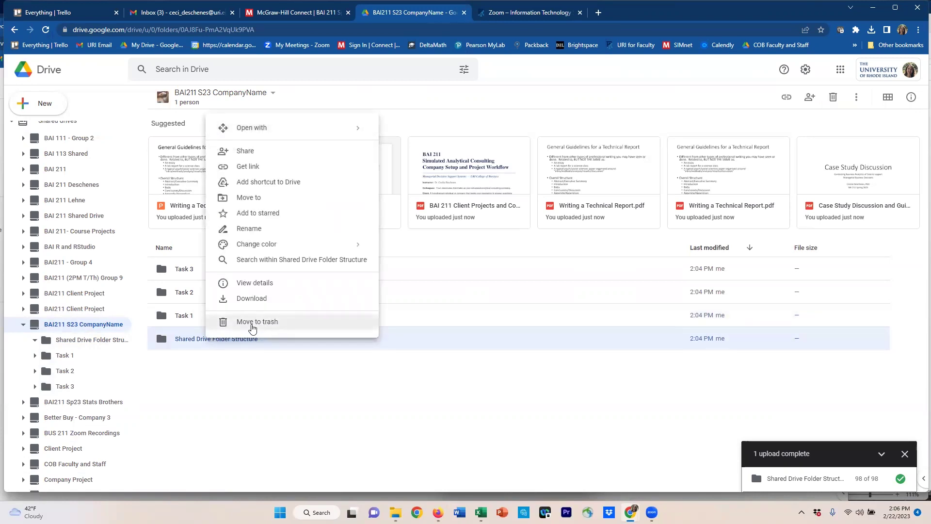
left_click(252, 322)
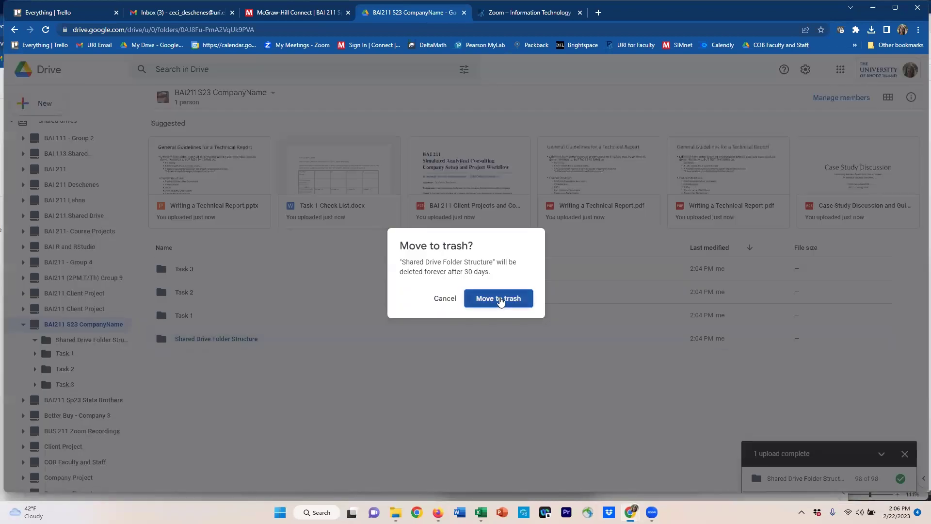
left_click(500, 299)
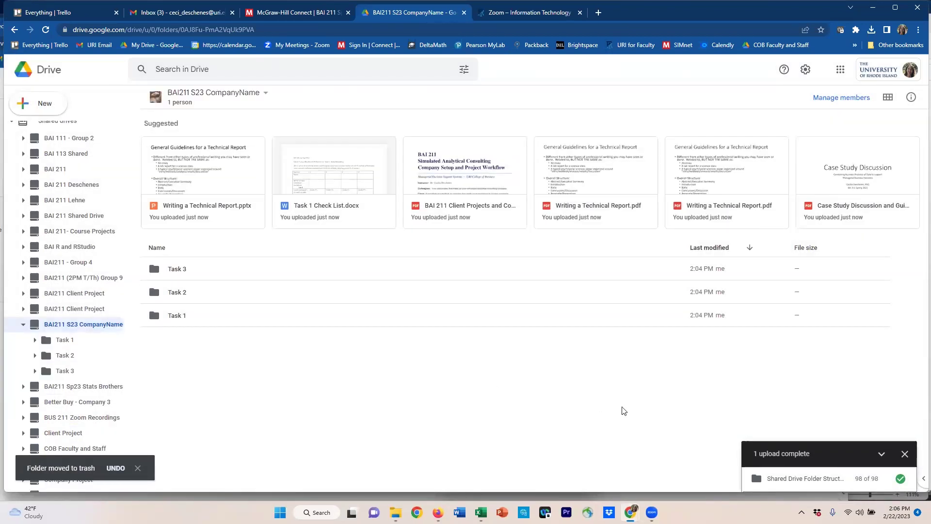